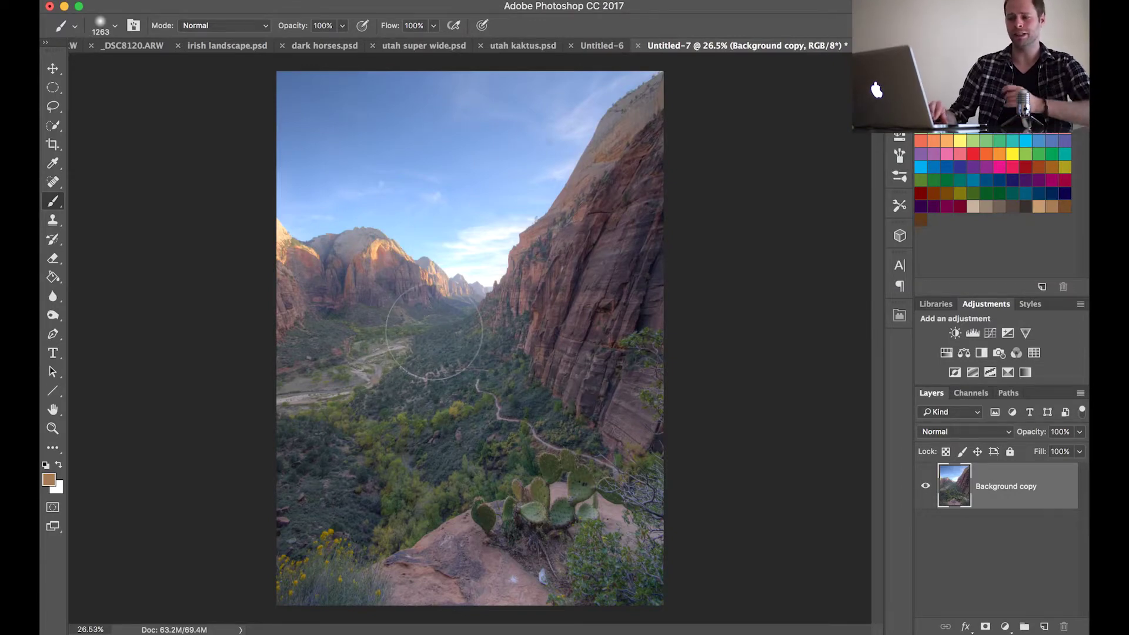
pyautogui.scroll(2, 432, 368)
pyautogui.scroll(2, 433, 331)
pyautogui.scroll(1, 433, 331)
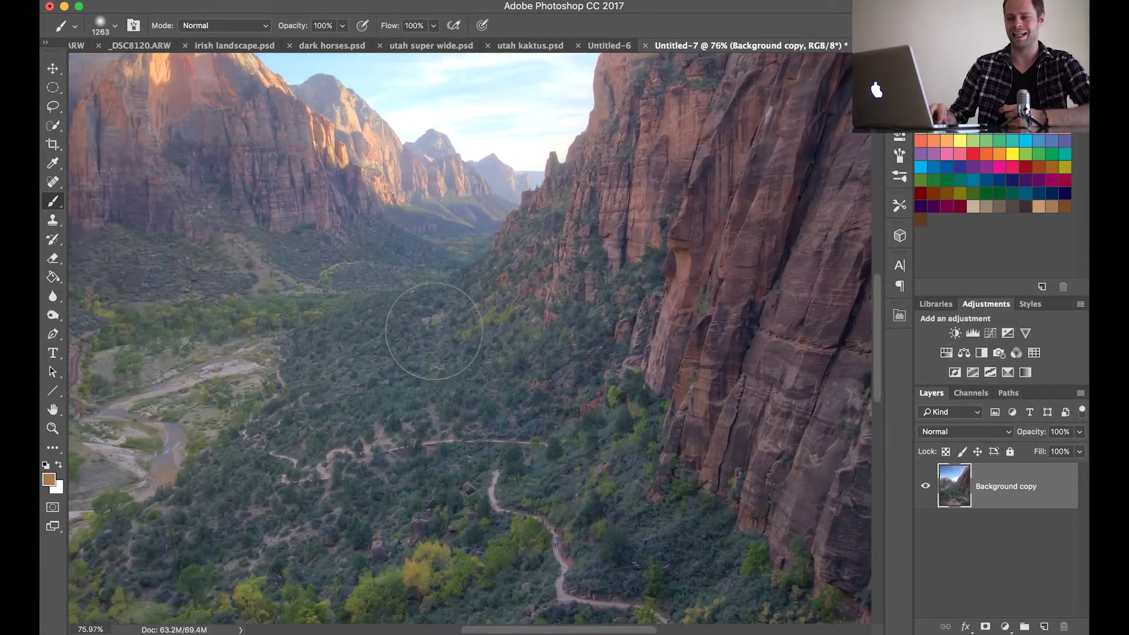
pyautogui.scroll(2, 433, 331)
pyautogui.scroll(1, 433, 331)
pyautogui.scroll(2, 433, 331)
pyautogui.scroll(2, 433, 331)
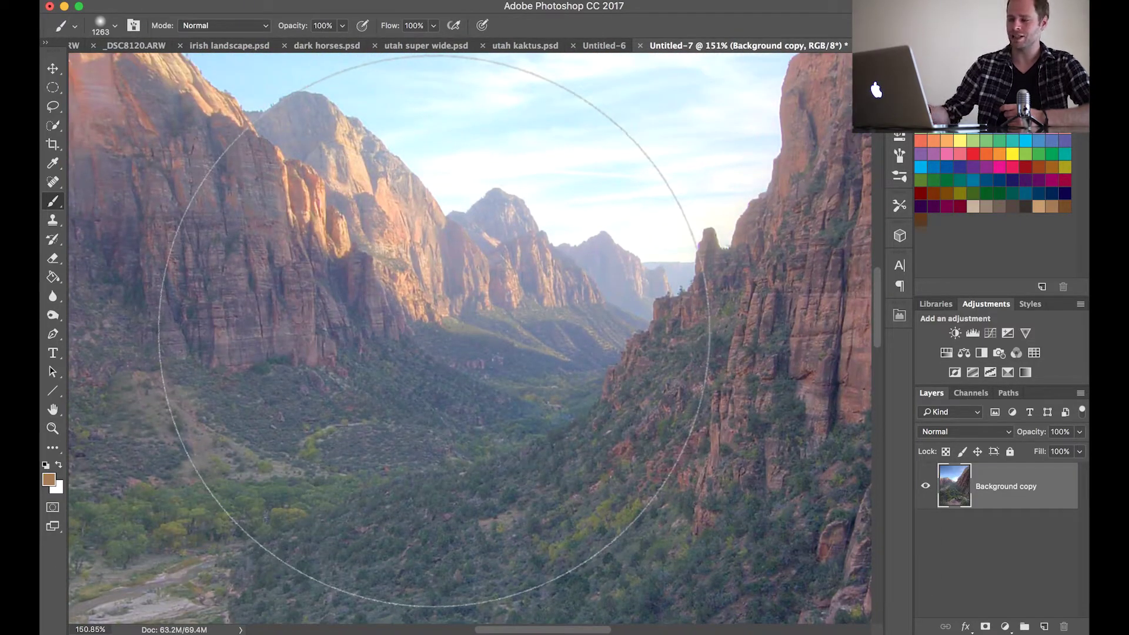
# - Shrink the brush from 1263 to 175 while viewing the hazy distant canyon
pyautogui.press('[')
pyautogui.press('[')
pyautogui.press('[')
pyautogui.press('[')
pyautogui.press('[')
pyautogui.press('[')
pyautogui.press('[')
pyautogui.press('[')
pyautogui.press('[')
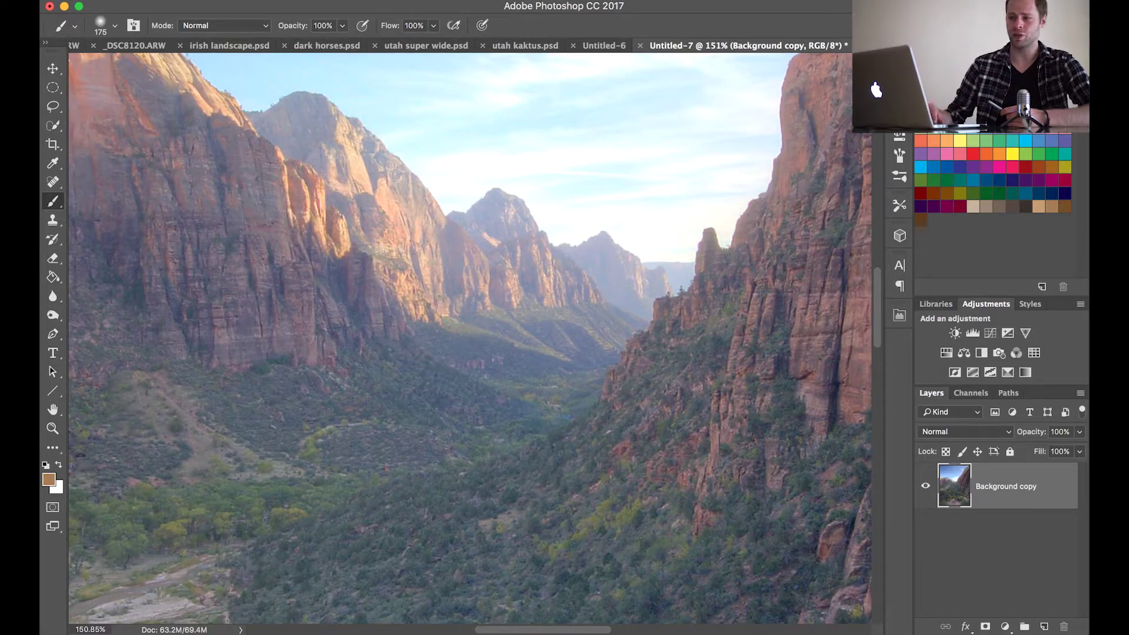
# - Duplicate the canyon layer as Background copy 2 and show the Filter menu
pyautogui.click(389, 0)
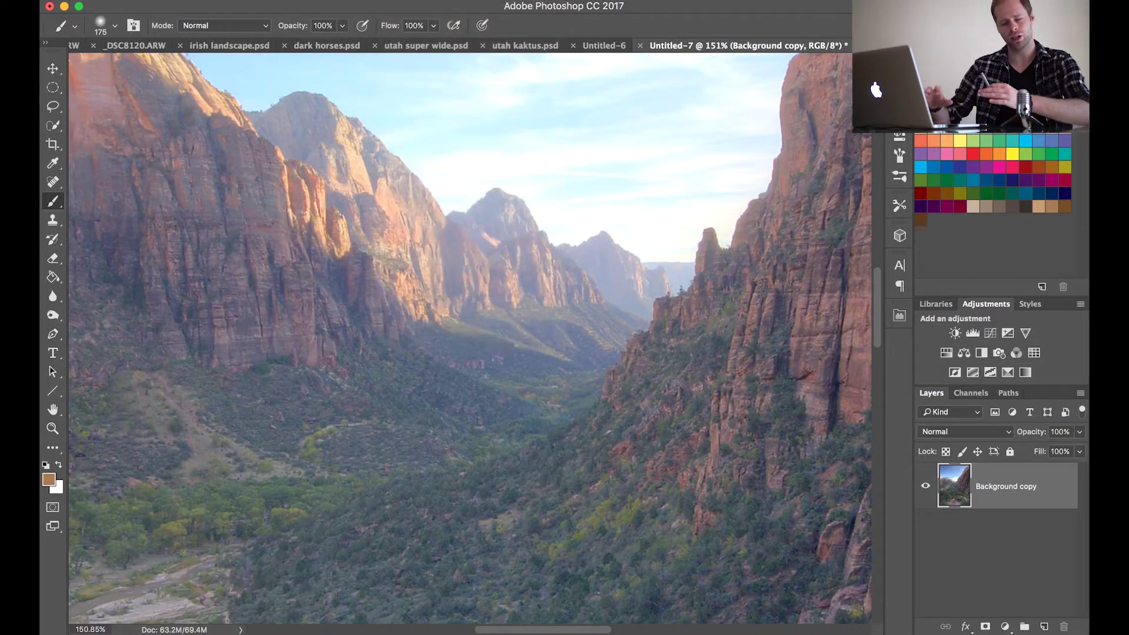
pyautogui.hotkey('ctrl', 'j')
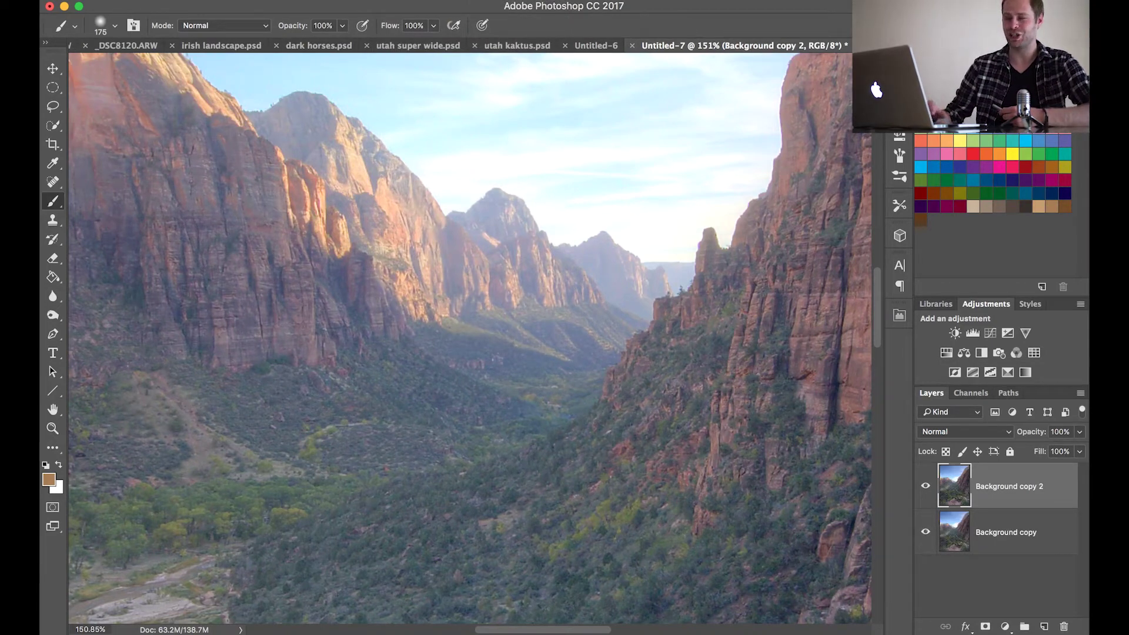
pyautogui.click(388, 0)
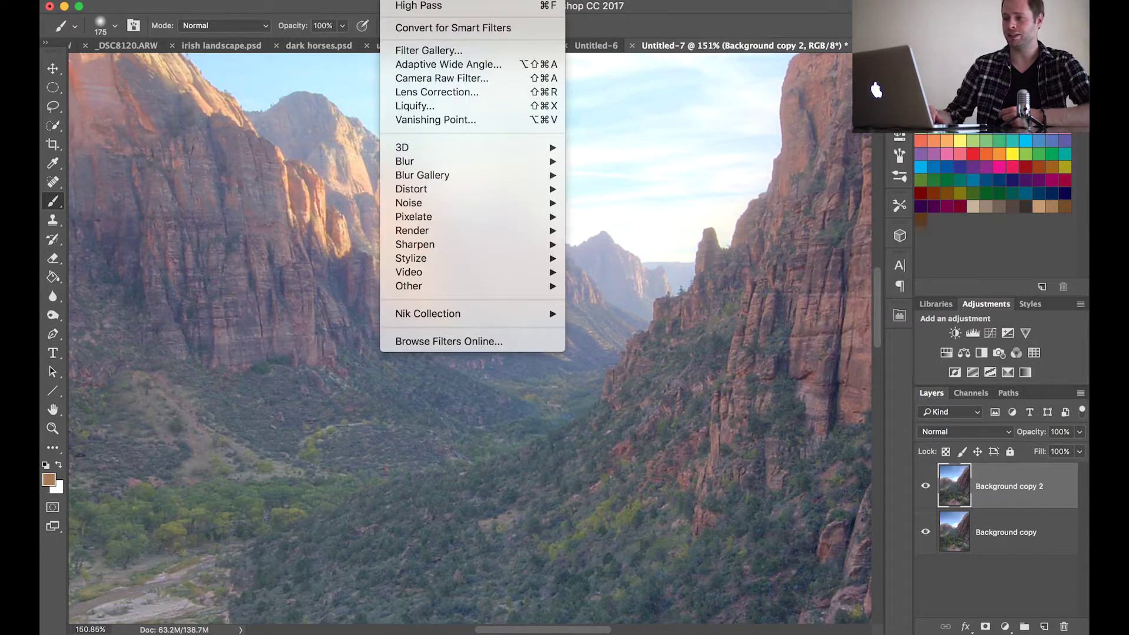
# - Open Camera Raw's Effects settings and view the preview at 100% near the valley
pyautogui.click(421, 78)
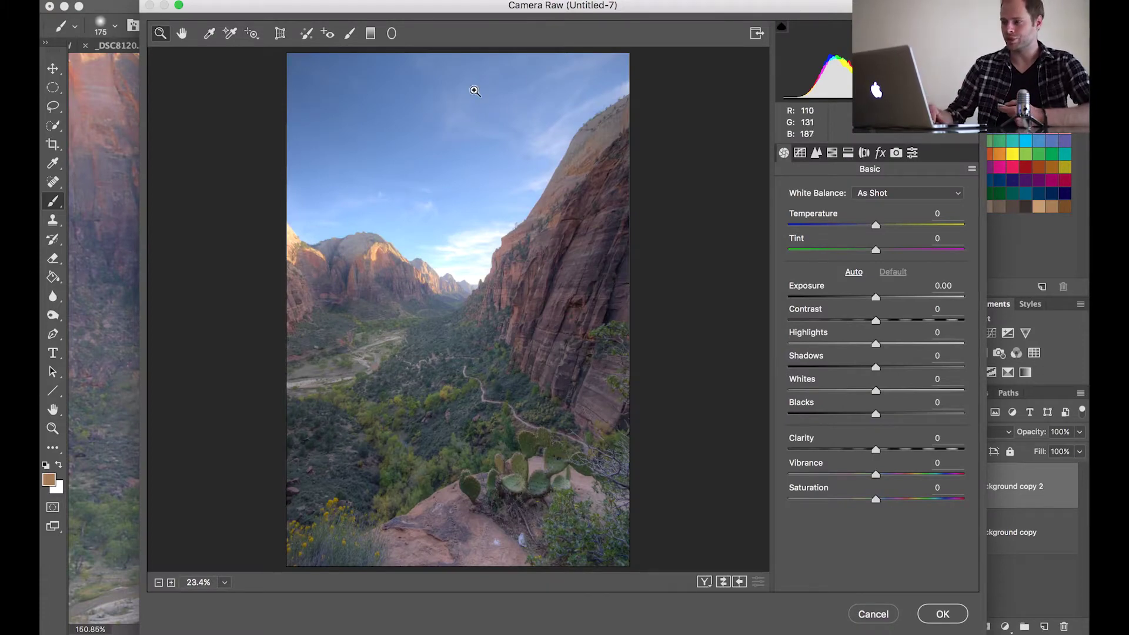
pyautogui.click(880, 154)
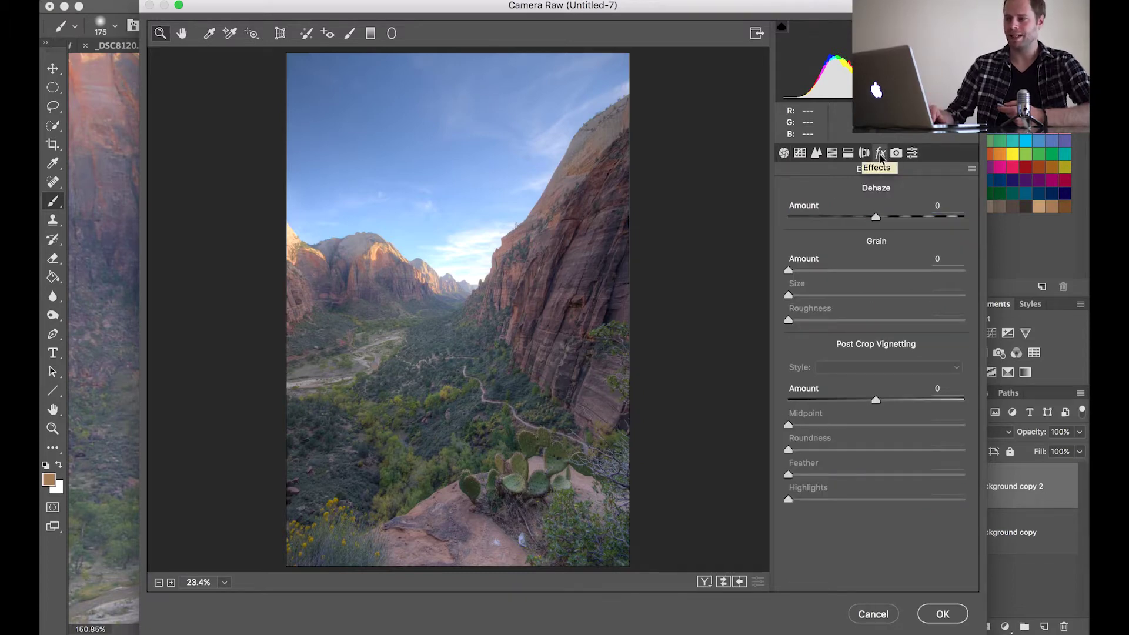
pyautogui.click(424, 313)
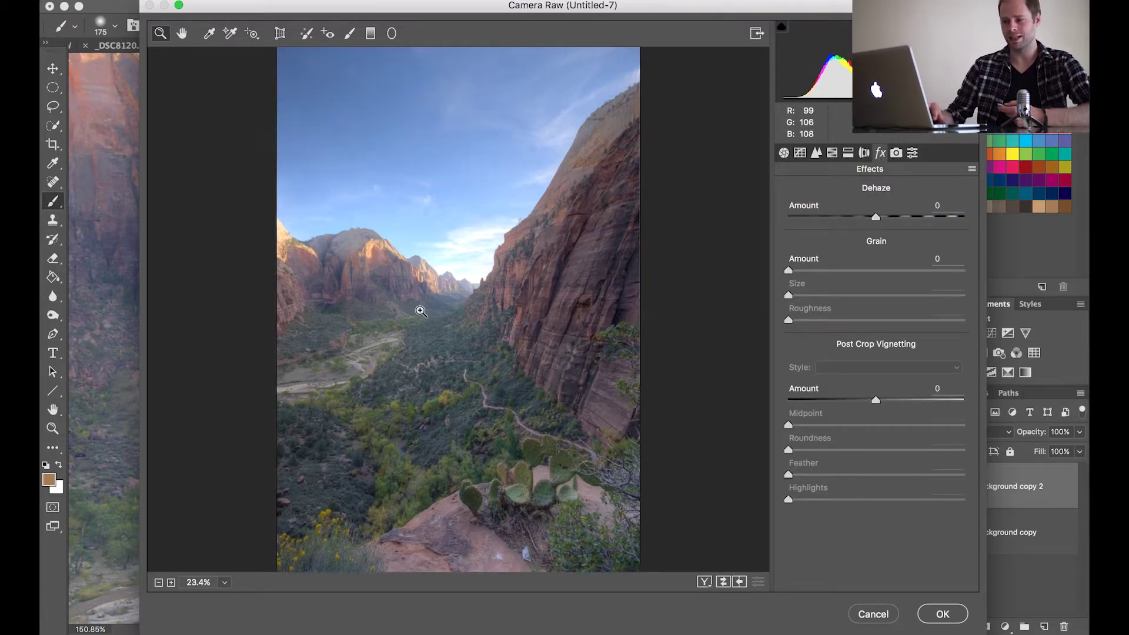
pyautogui.click(430, 312)
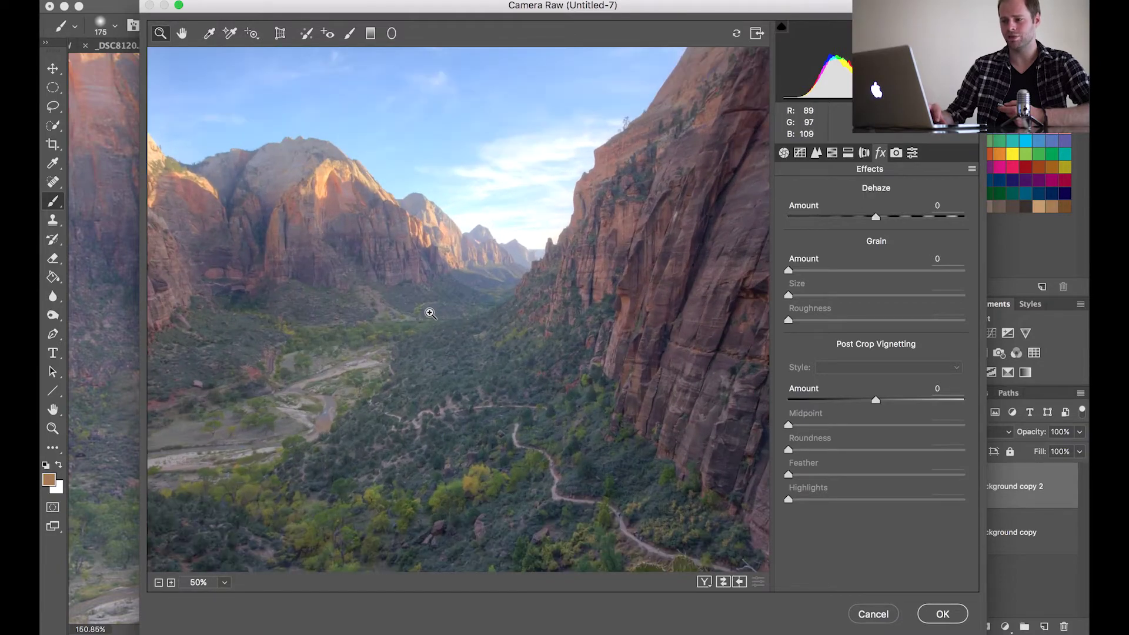
pyautogui.click(521, 275)
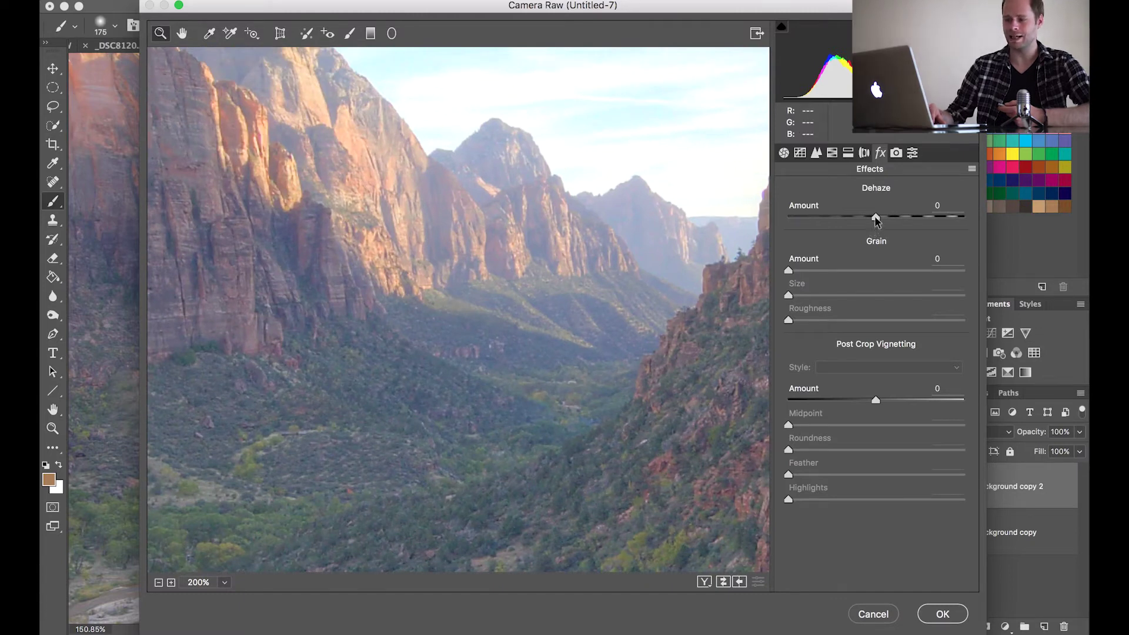
# - Compare Dehaze amounts on the canyon, settling at about +60
pyautogui.moveTo(875, 218)
pyautogui.mouseDown()
pyautogui.moveTo(831, 218)
pyautogui.moveTo(930, 218)
pyautogui.mouseUp()
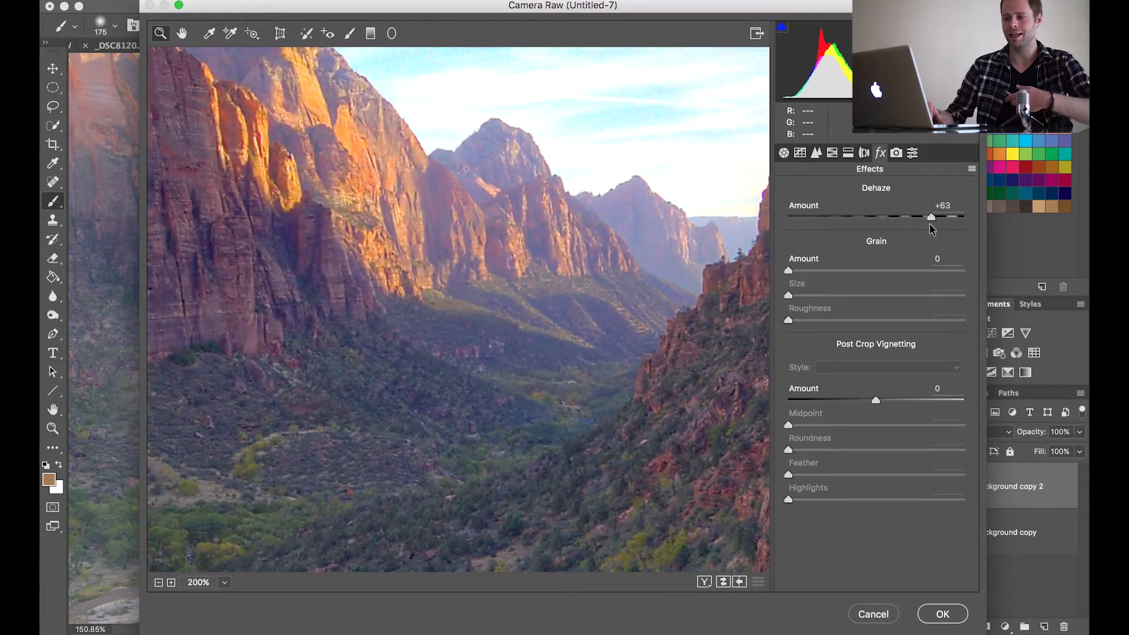
pyautogui.moveTo(929, 224)
pyautogui.mouseDown()
pyautogui.moveTo(880, 217)
pyautogui.moveTo(950, 218)
pyautogui.mouseUp()
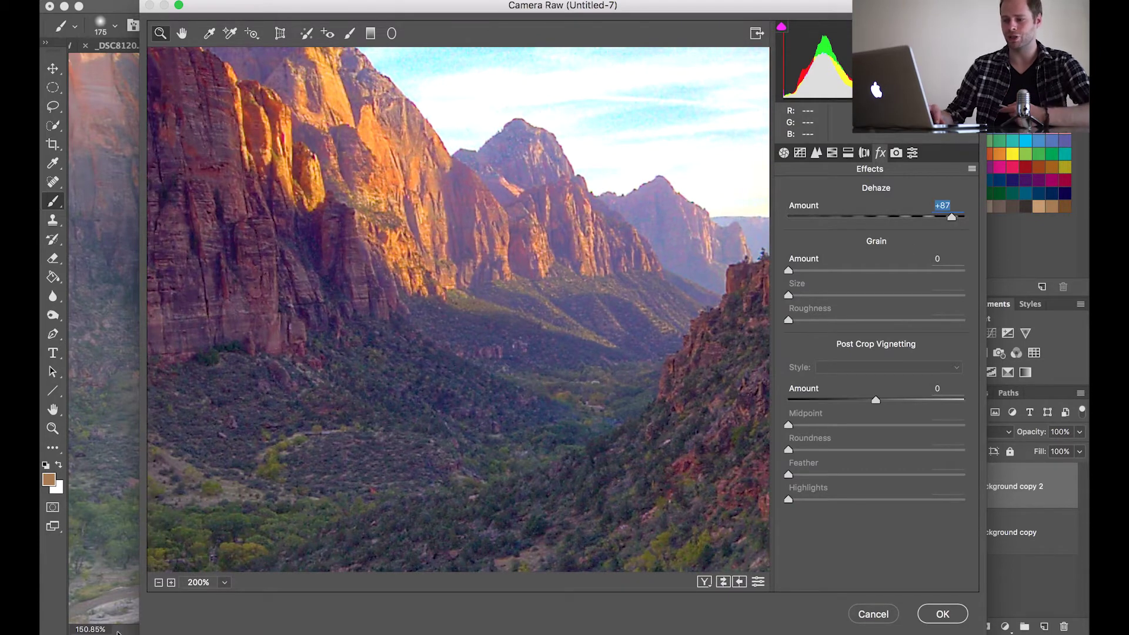
pyautogui.click(160, 582)
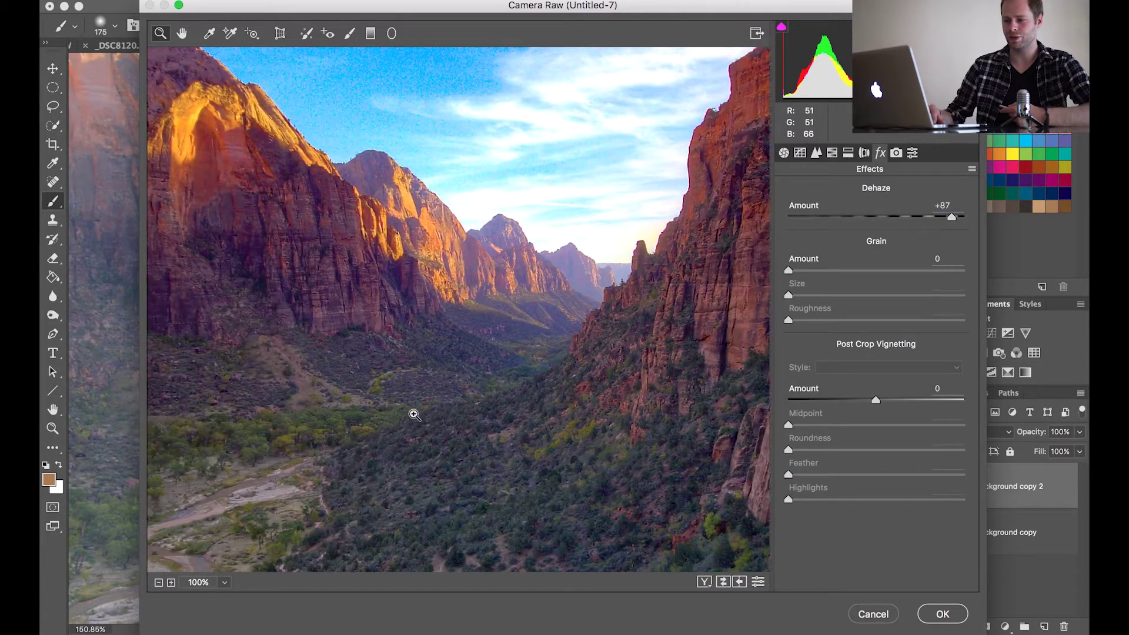
pyautogui.click(877, 218)
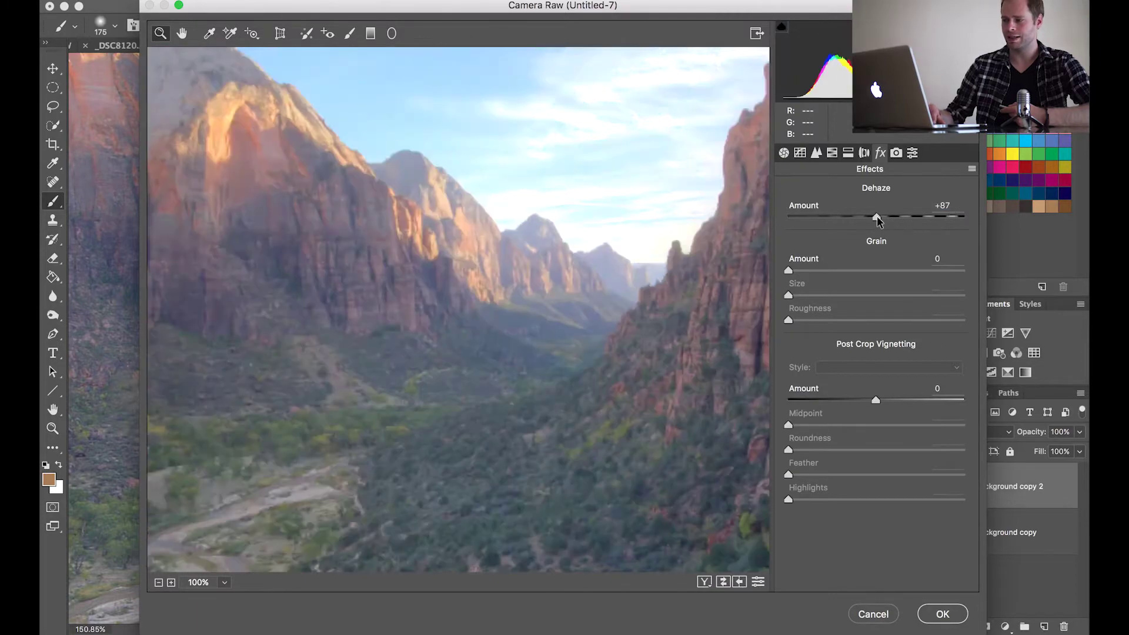
pyautogui.click(926, 217)
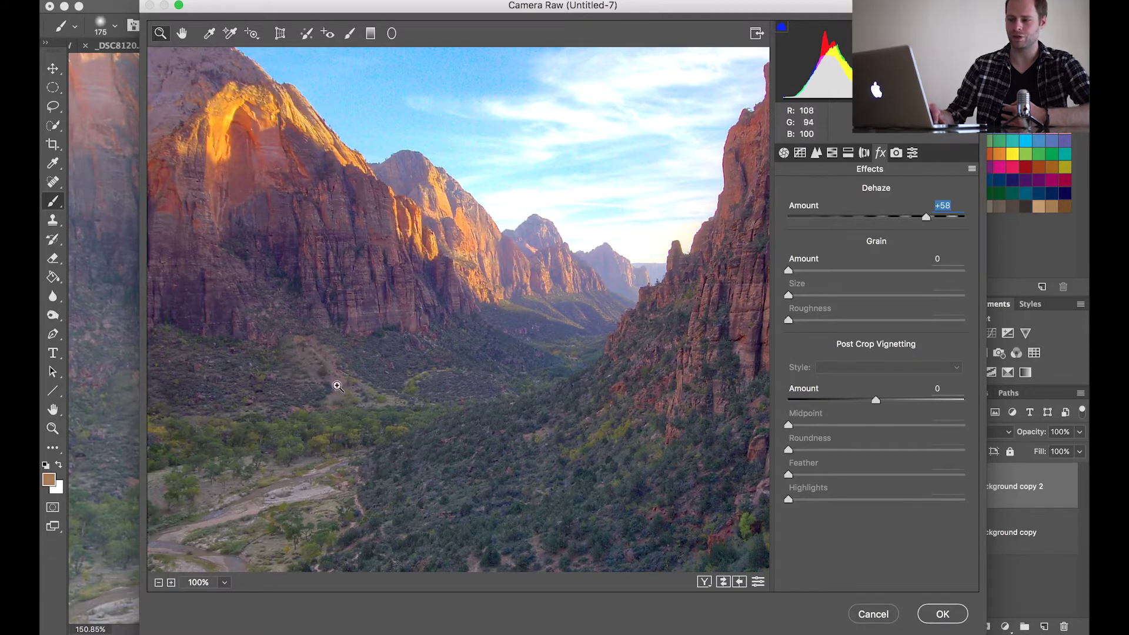
pyautogui.click(878, 217)
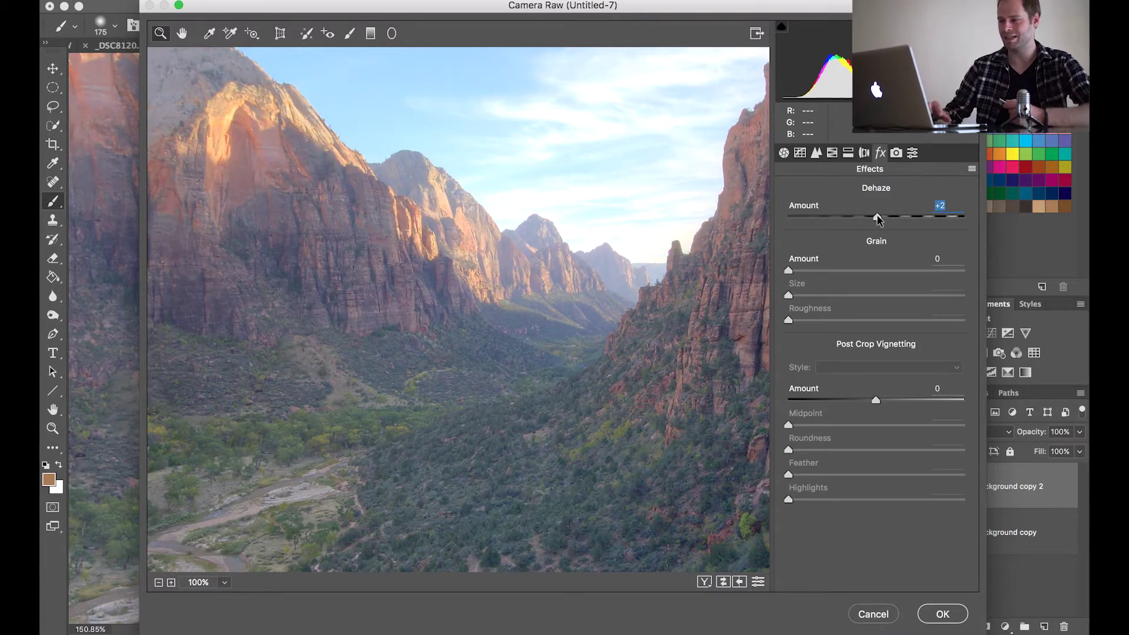
pyautogui.click(913, 217)
pyautogui.moveTo(913, 219); pyautogui.dragTo(930, 221)
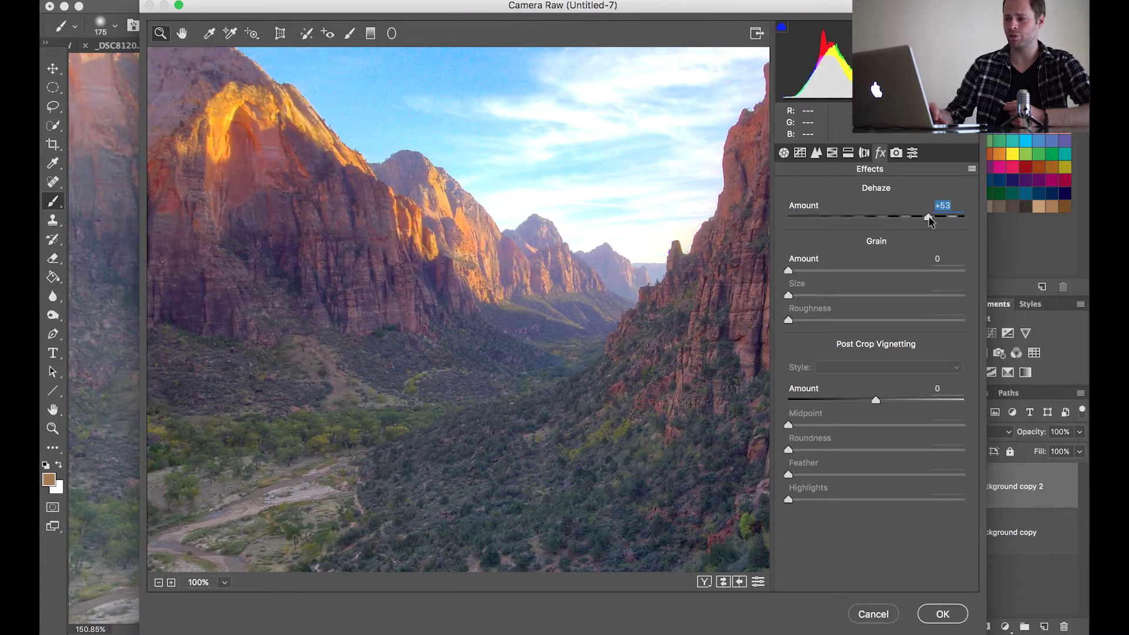
# - Apply the Dehaze and give the layer an inverted, hiding mask
pyautogui.click(957, 619)
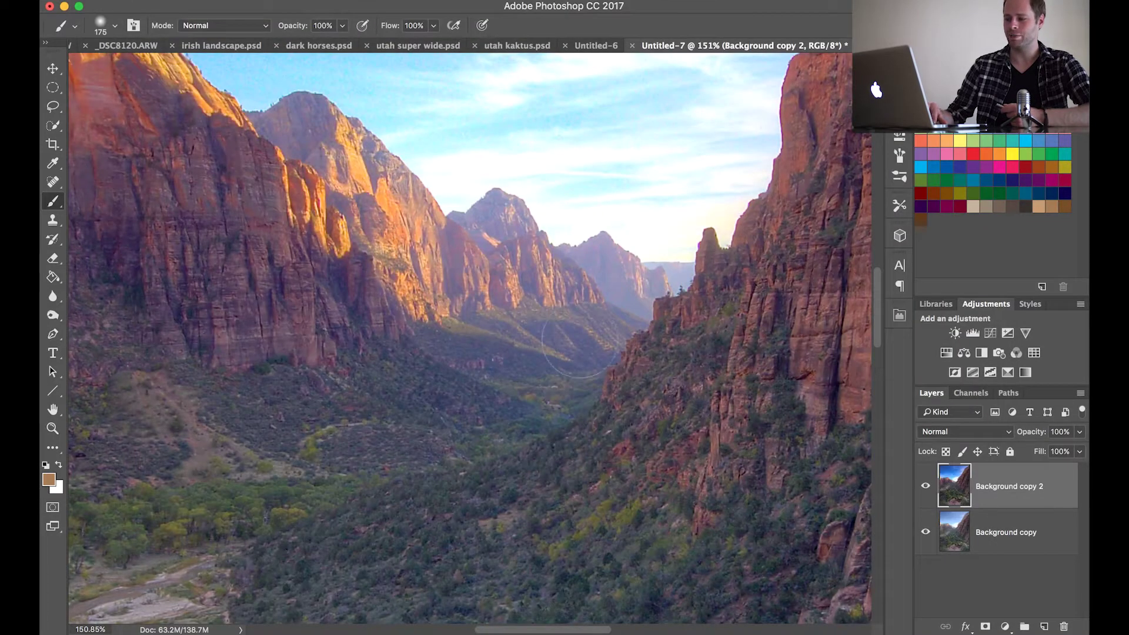
pyautogui.click(985, 627)
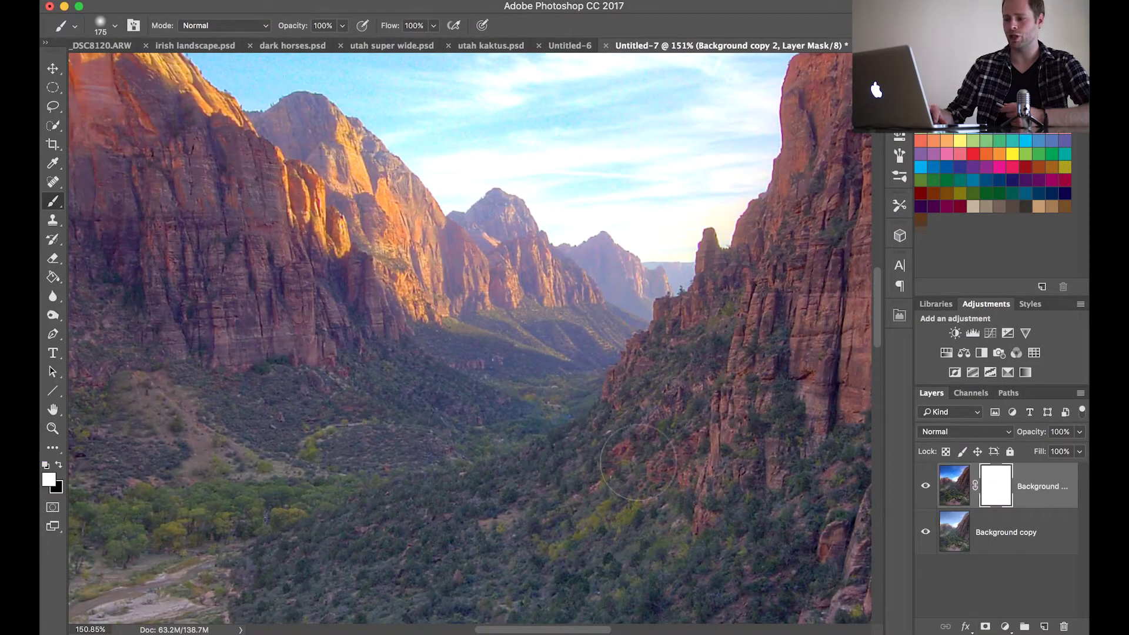
pyautogui.hotkey('ctrl', 'i')
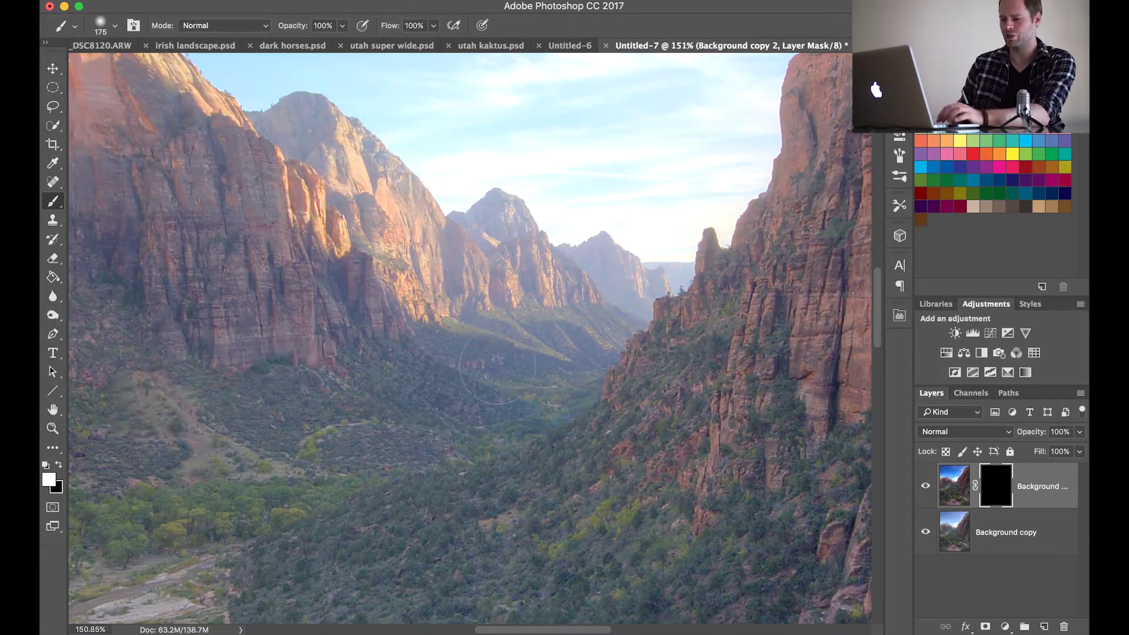
# - Paint the dehaze into the distant mountains with a large brush at 30% opacity
pyautogui.moveTo(480, 353); pyautogui.dragTo(530, 353)
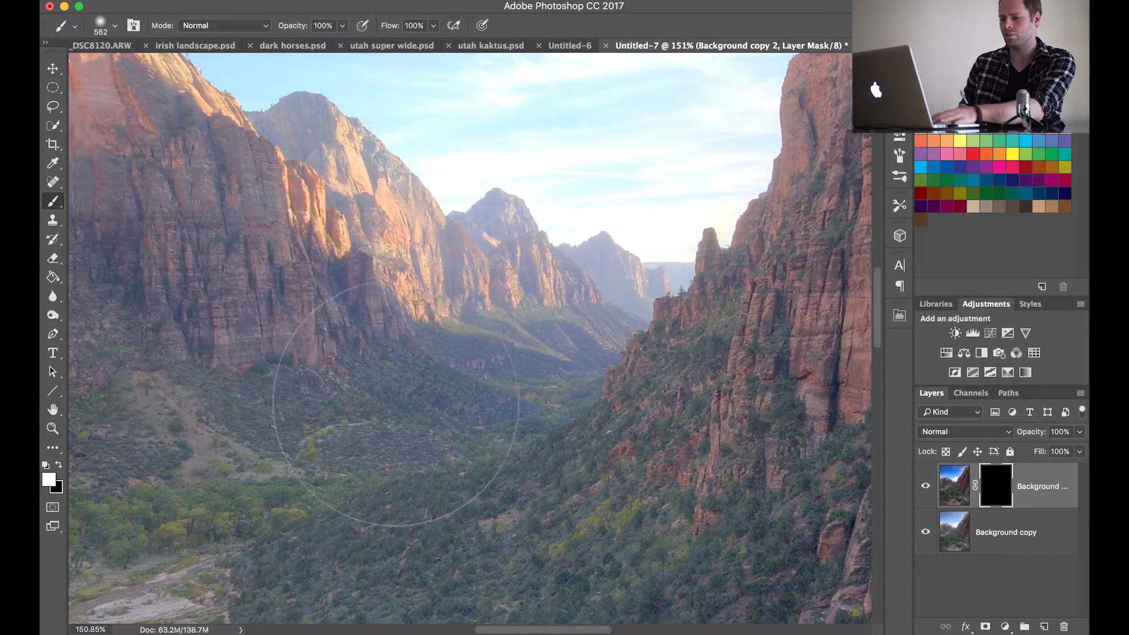
pyautogui.press('3')
pyautogui.moveTo(401, 400); pyautogui.dragTo(529, 348)
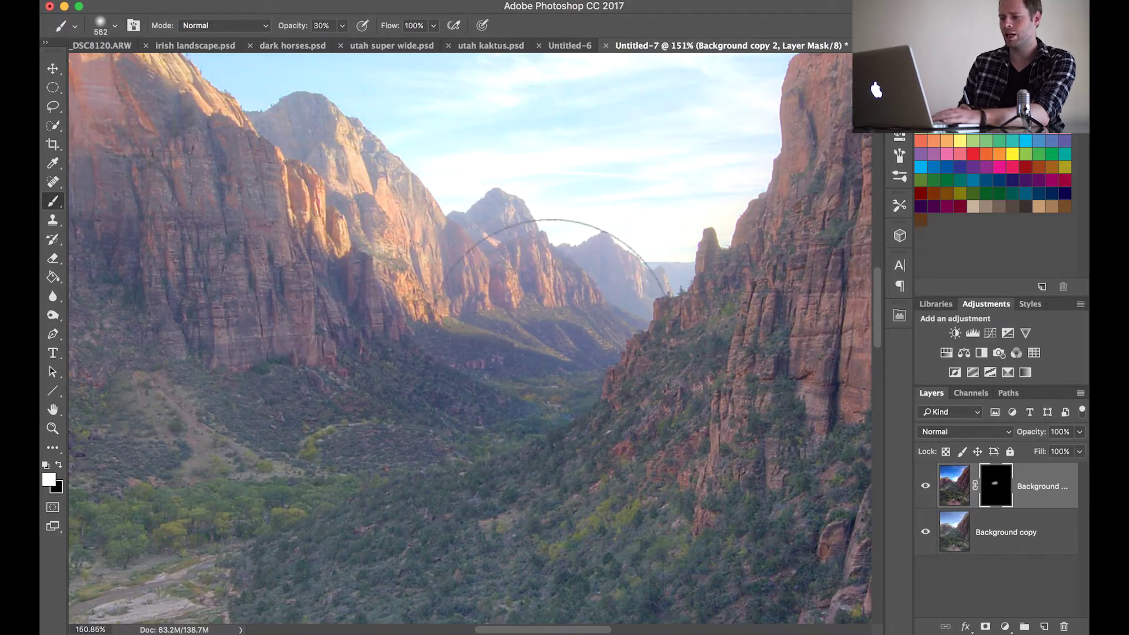
pyautogui.hscroll(-10, 456, 391)
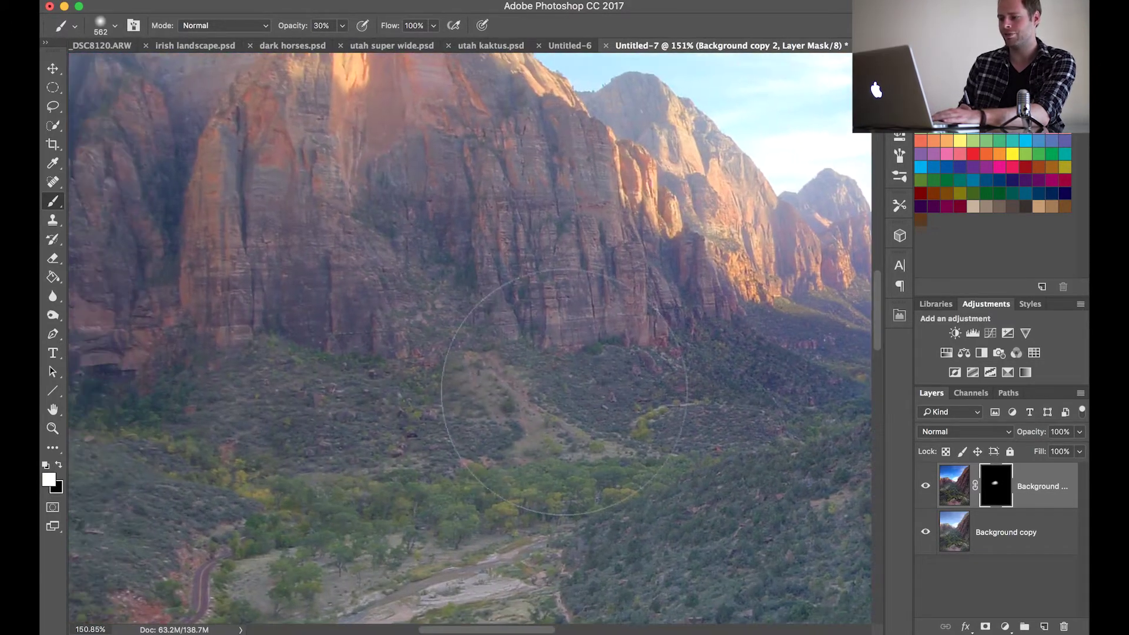
pyautogui.moveTo(696, 380); pyautogui.dragTo(328, 388)
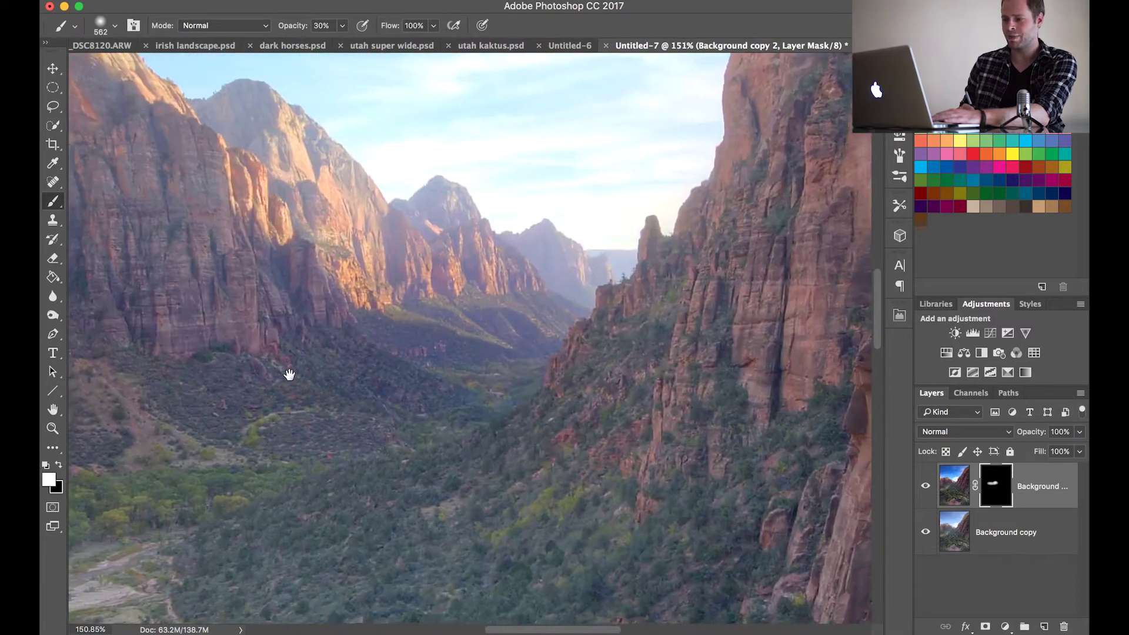
pyautogui.moveTo(525, 339); pyautogui.dragTo(405, 338)
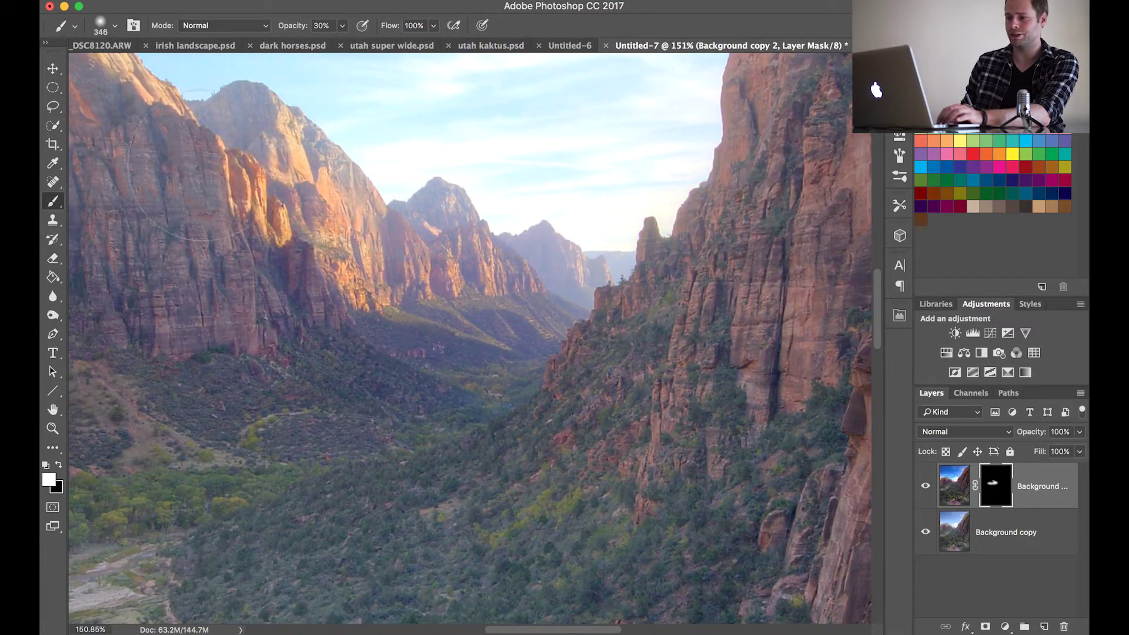
pyautogui.scroll(10, 168, 202)
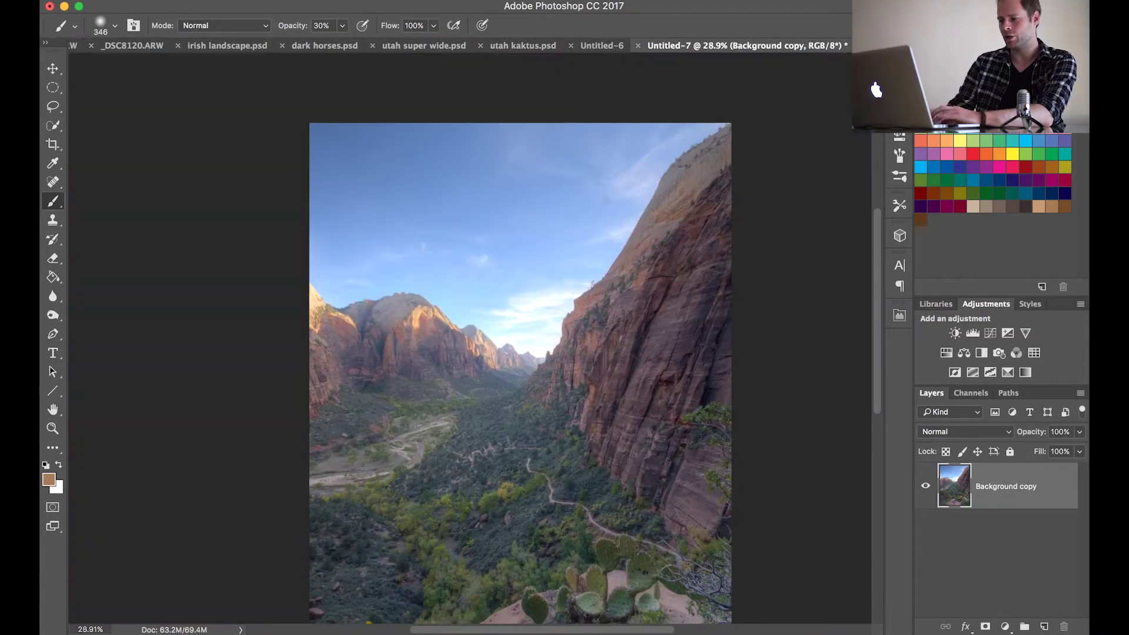
pyautogui.scroll(-3, 470, 338)
pyautogui.scroll(3, 469, 338)
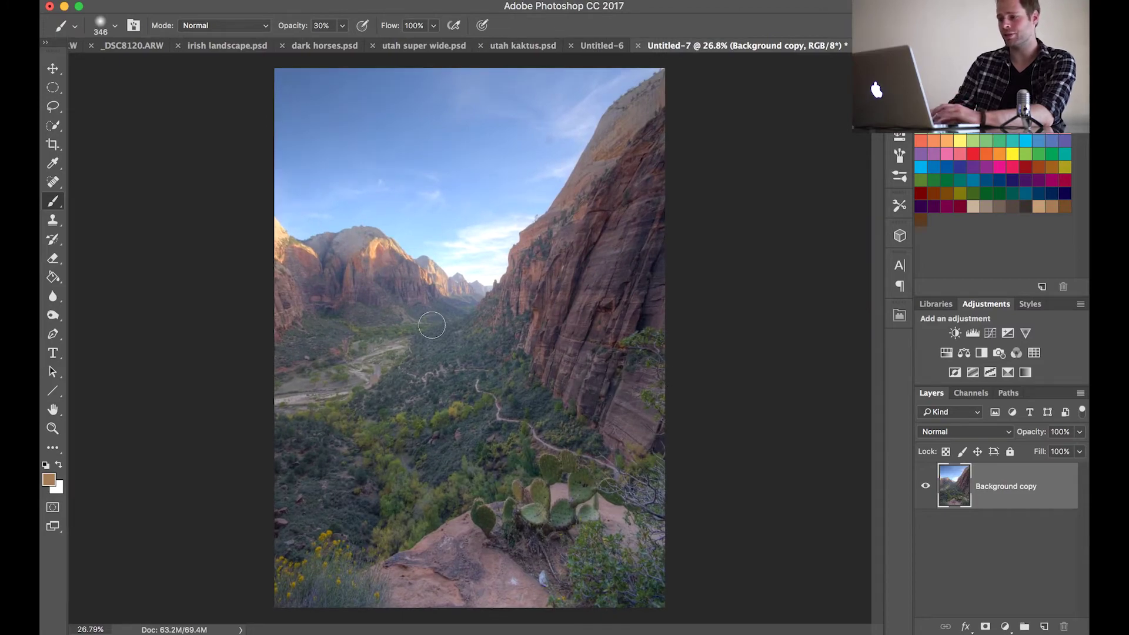
pyautogui.scroll(3, 431, 325)
pyautogui.scroll(2, 431, 325)
pyautogui.scroll(3, 431, 326)
pyautogui.scroll(2, 434, 326)
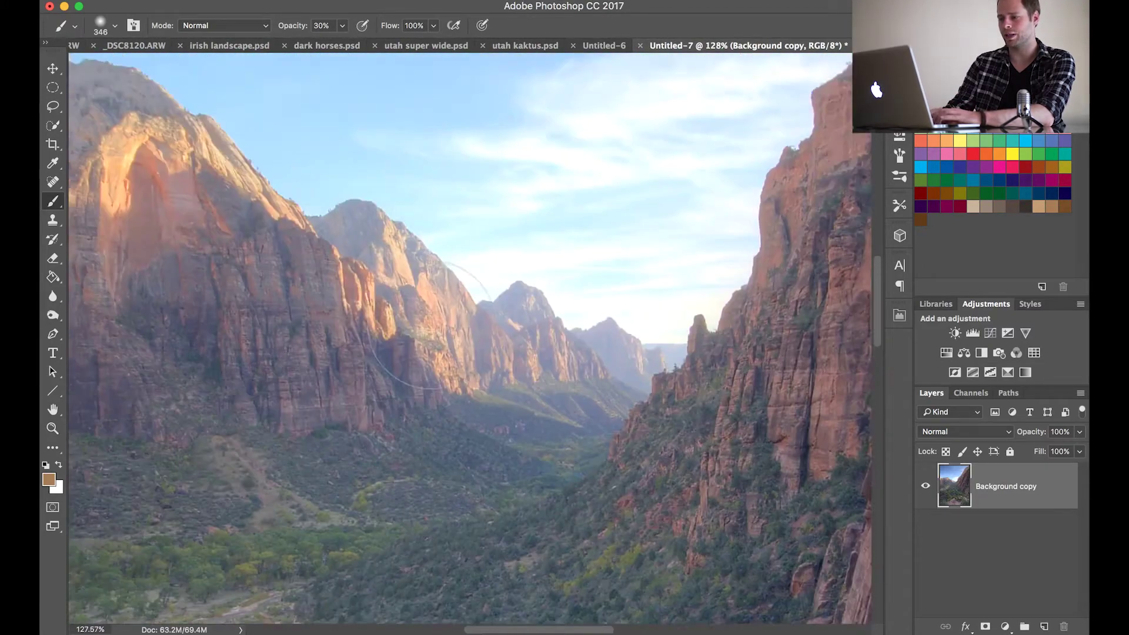
pyautogui.scroll(1, 431, 325)
pyautogui.scroll(1, 432, 328)
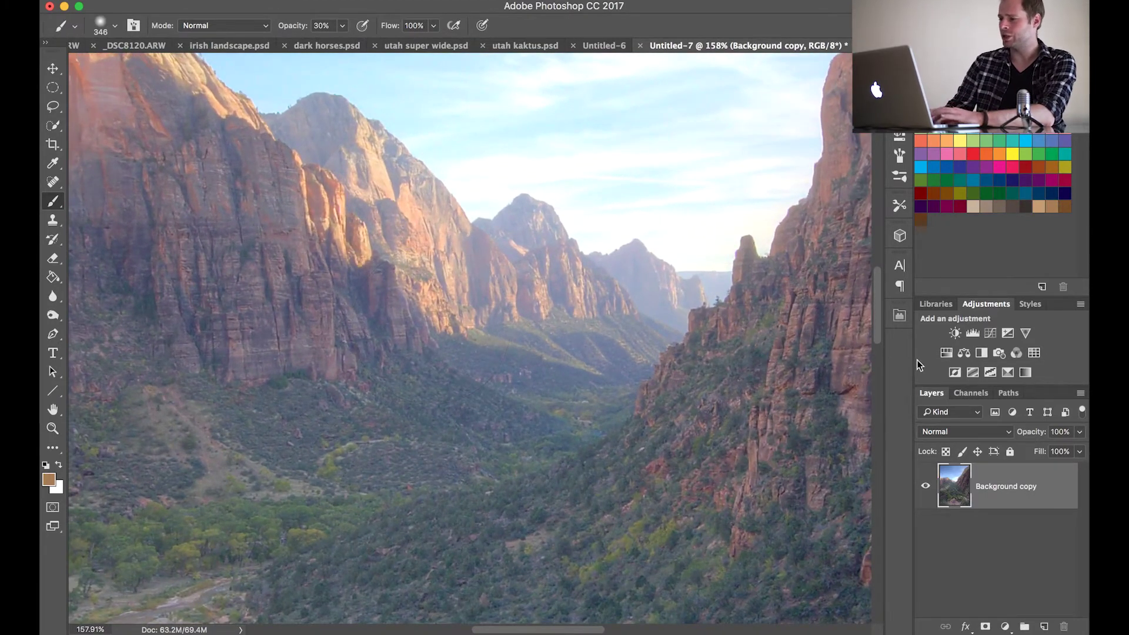
# - Add a Levels layer with black point 15, midtones 0.80 and white point 223
pyautogui.click(972, 332)
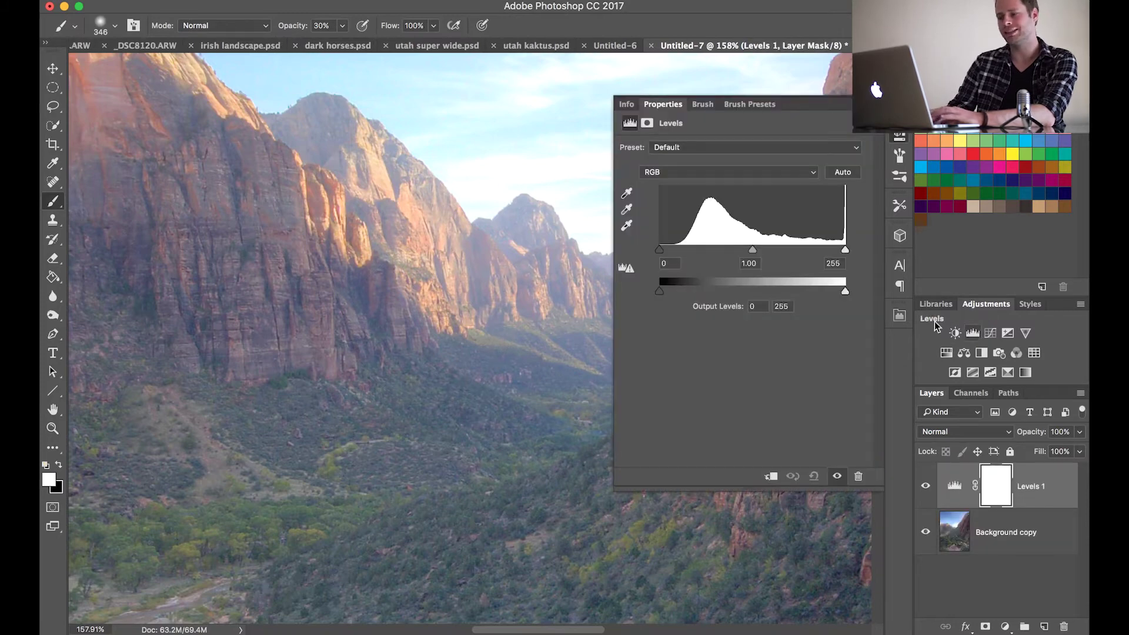
pyautogui.hscroll(5, 500, 298)
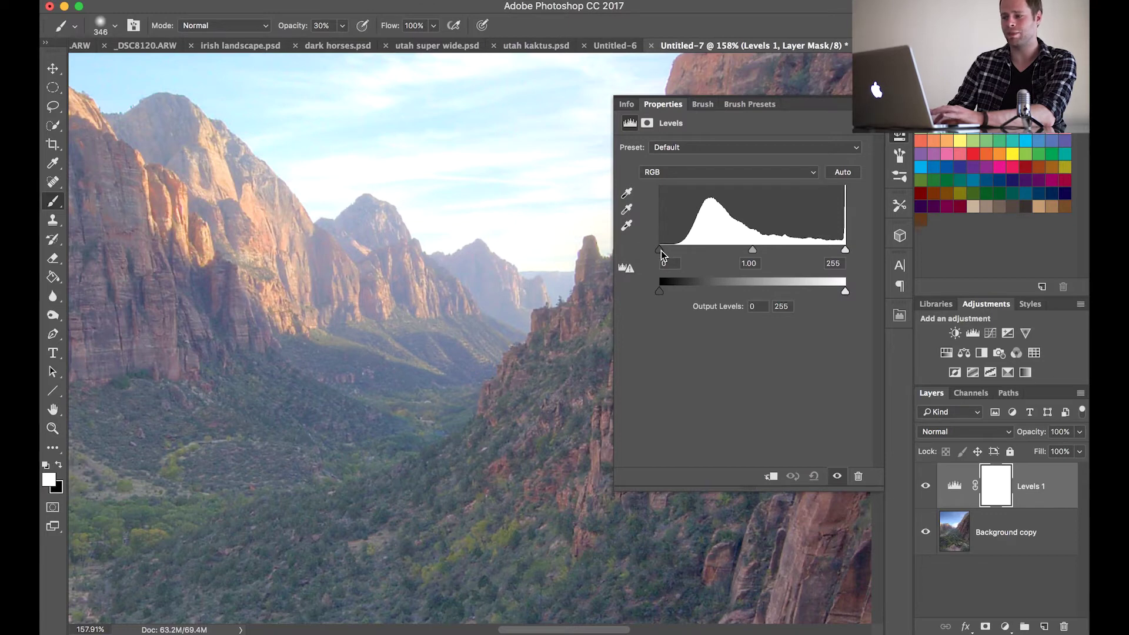
pyautogui.moveTo(663, 251); pyautogui.dragTo(667, 252)
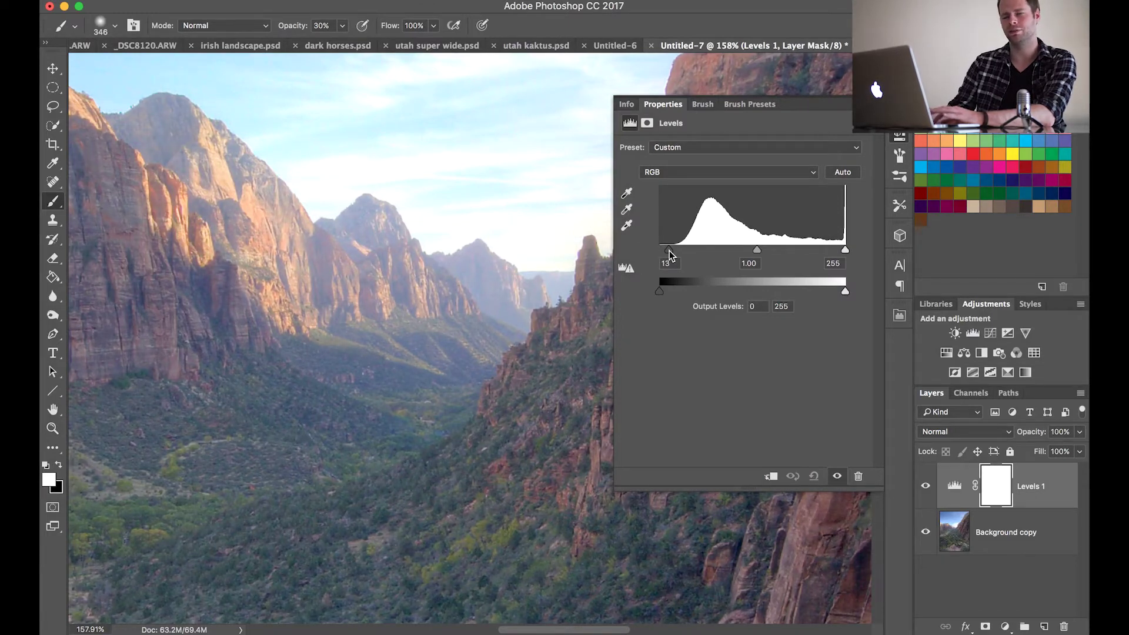
pyautogui.moveTo(669, 255); pyautogui.dragTo(667, 255)
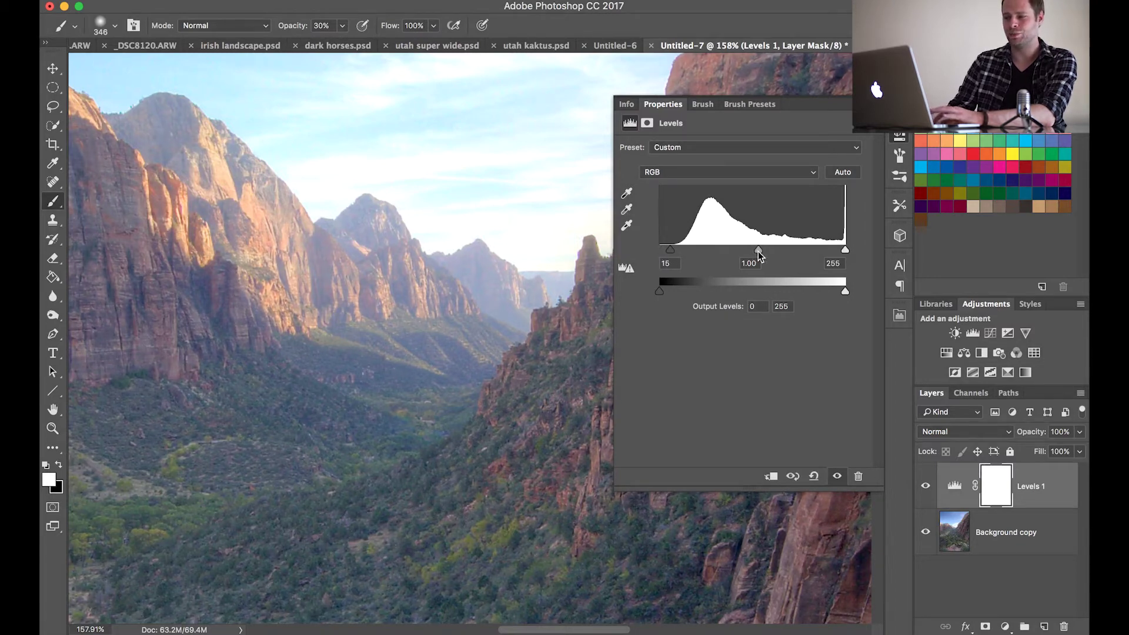
pyautogui.moveTo(760, 254); pyautogui.dragTo(764, 254)
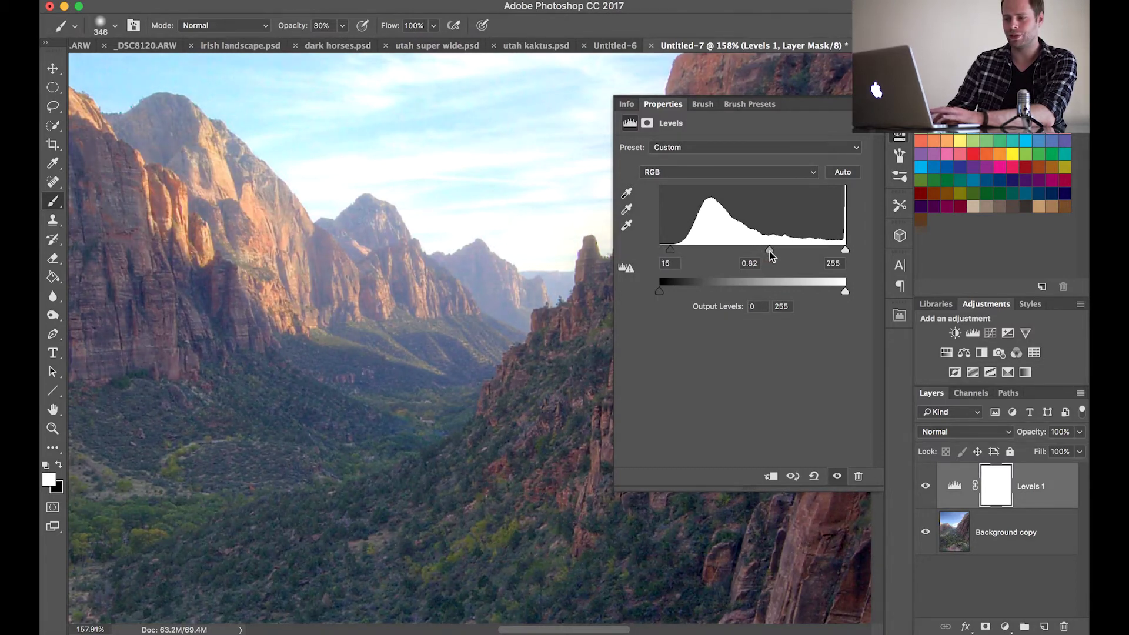
pyautogui.moveTo(846, 250); pyautogui.dragTo(822, 250)
# - Toggle the Levels layer on and off to compare with the unadjusted photo
pyautogui.click(924, 488)
pyautogui.click(924, 487)
pyautogui.click(924, 488)
pyautogui.scroll(-5, 300, 460)
pyautogui.hscroll(-2, 300, 461)
pyautogui.scroll(5, 301, 461)
pyautogui.hscroll(1, 300, 461)
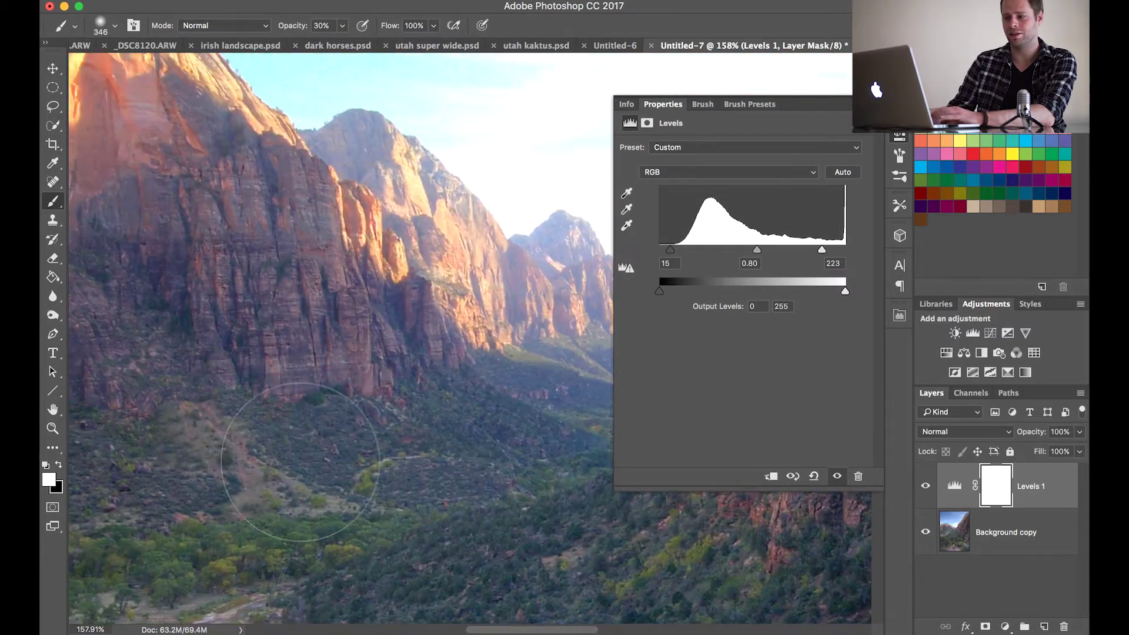
pyautogui.click(924, 488)
pyautogui.click(924, 488)
pyautogui.click(924, 487)
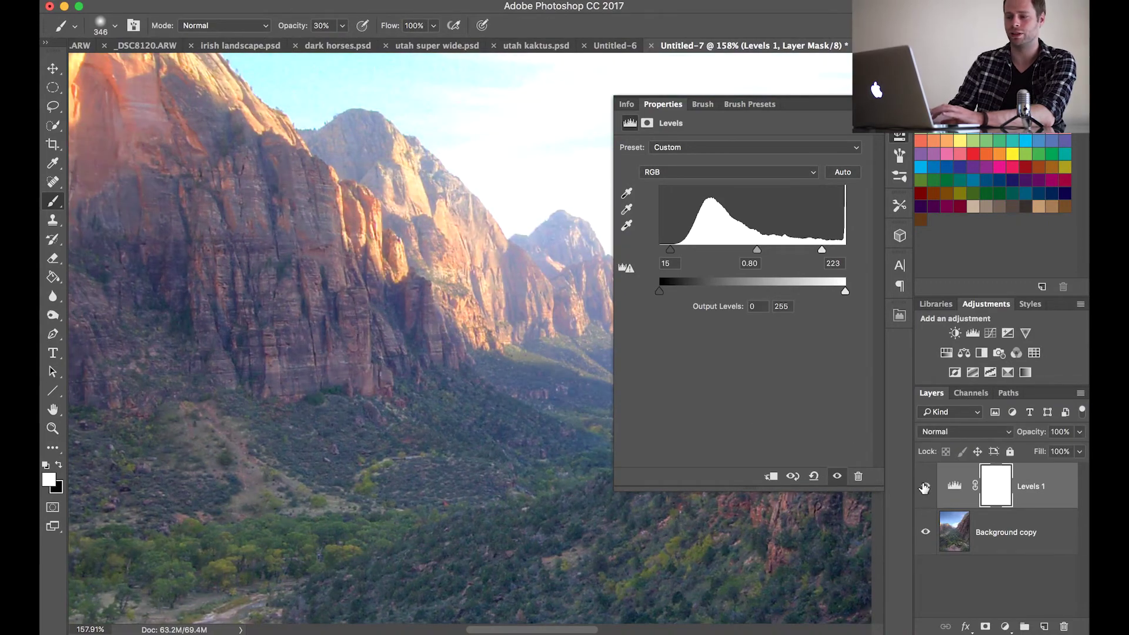
pyautogui.click(924, 488)
pyautogui.click(924, 488)
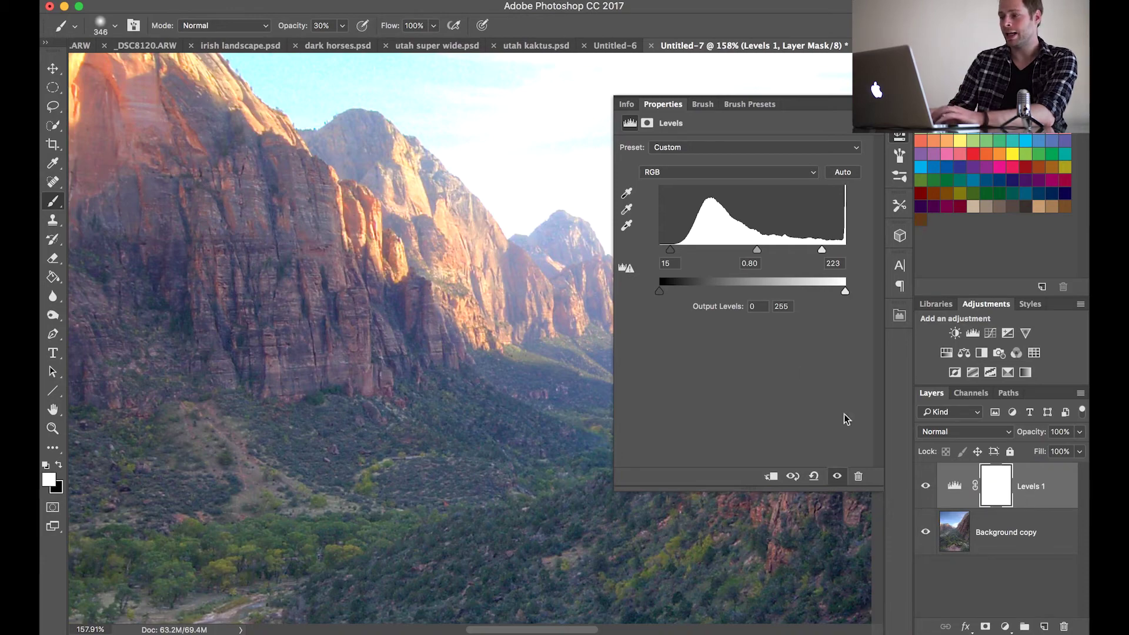
pyautogui.scroll(-5, 667, 277)
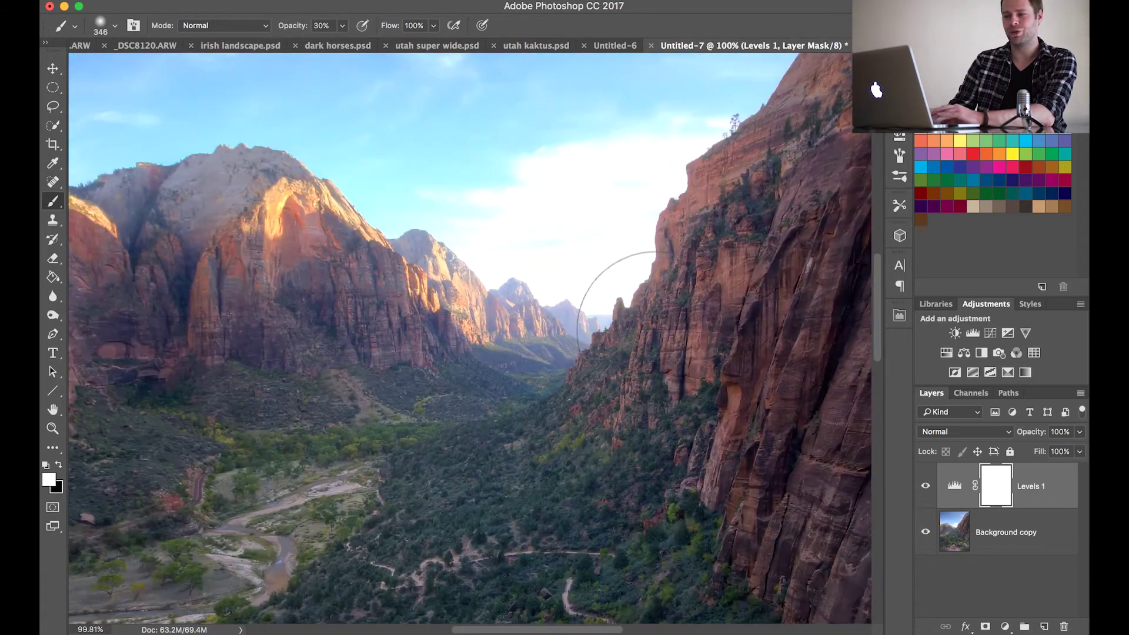